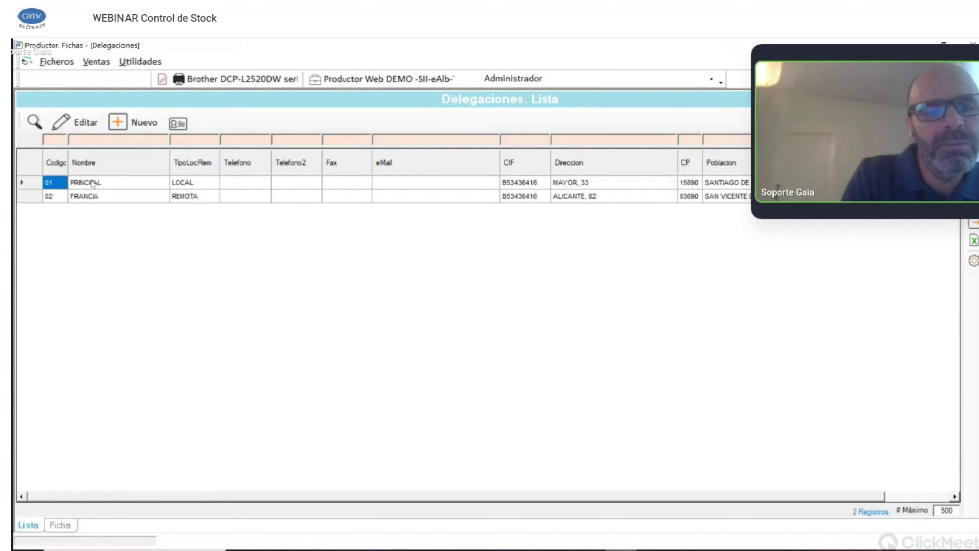
Open the PRINCIPAL delegation record for editing and review its address data and general data.
click(101, 184)
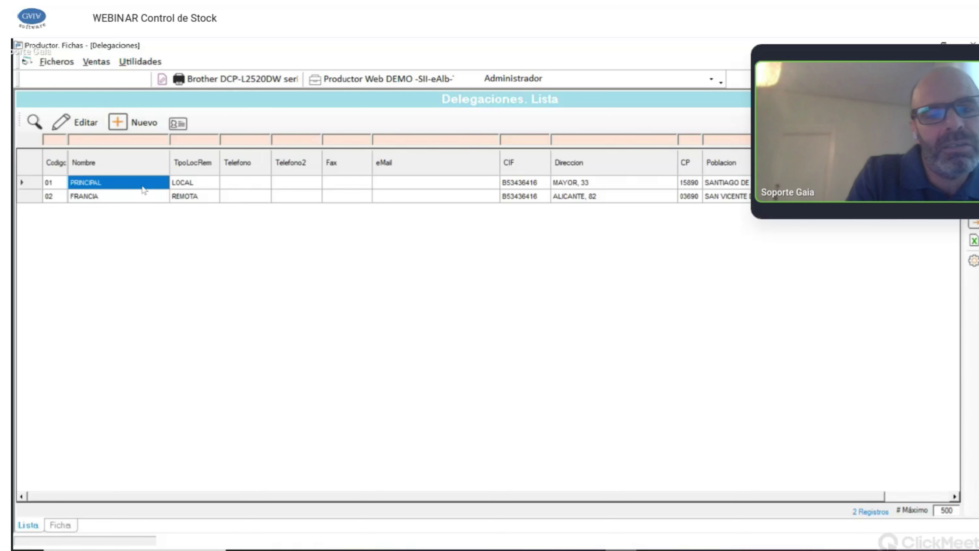
click(74, 119)
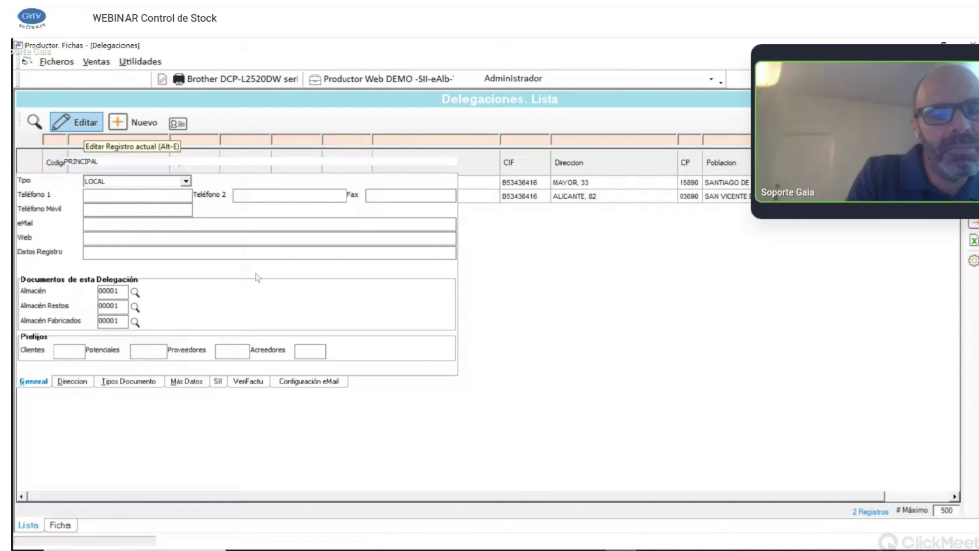
click(128, 167)
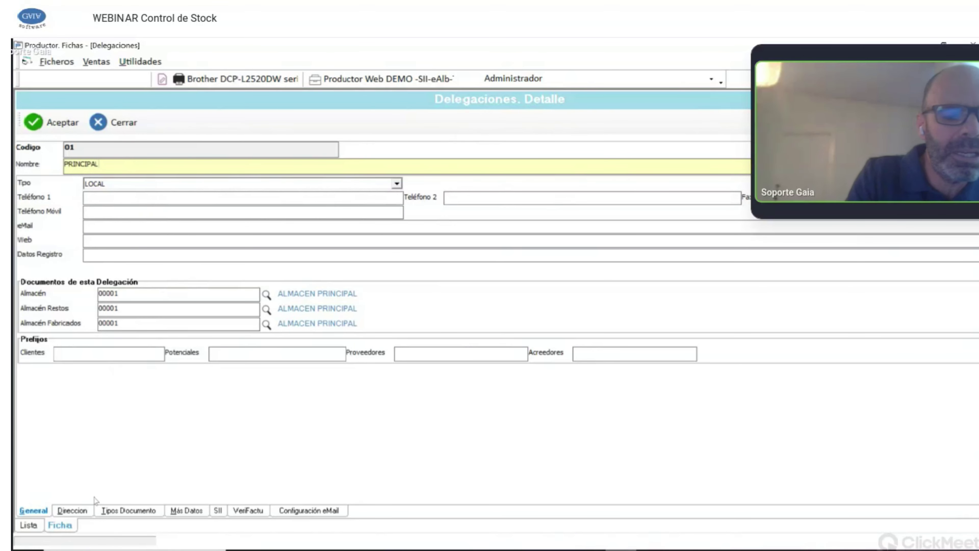
click(78, 510)
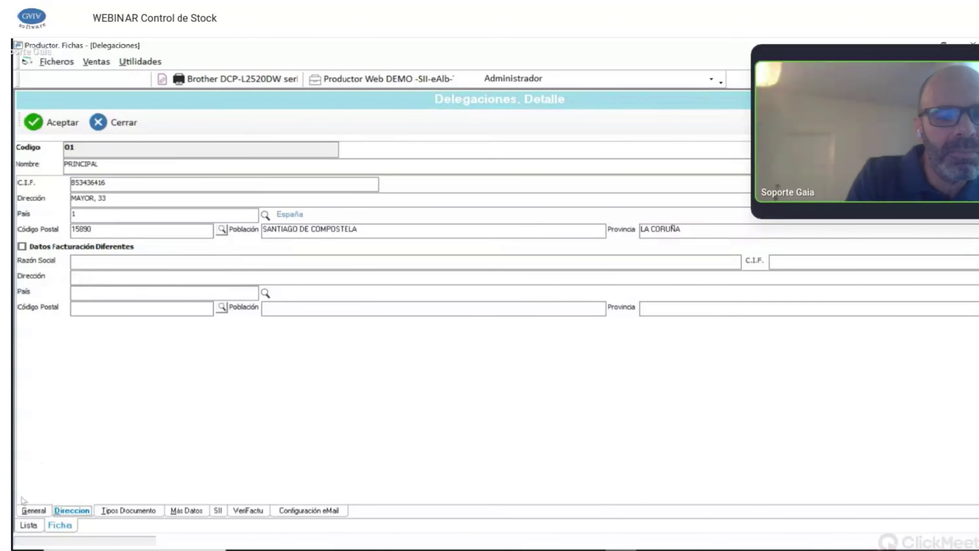
click(38, 511)
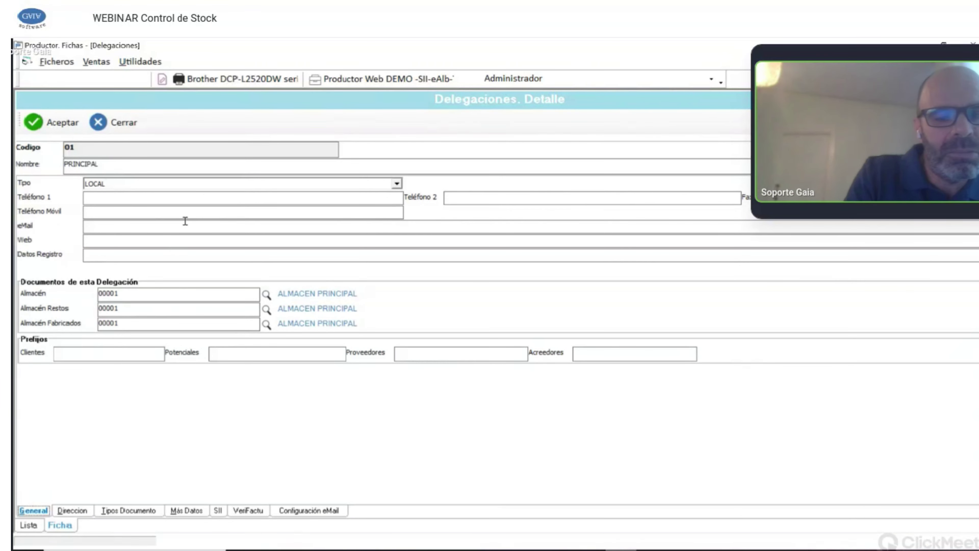
Review the main, remnants and manufactured-goods warehouses assigned to the PRINCIPAL delegation, and return to the delegations list.
click(138, 295)
click(139, 309)
click(171, 321)
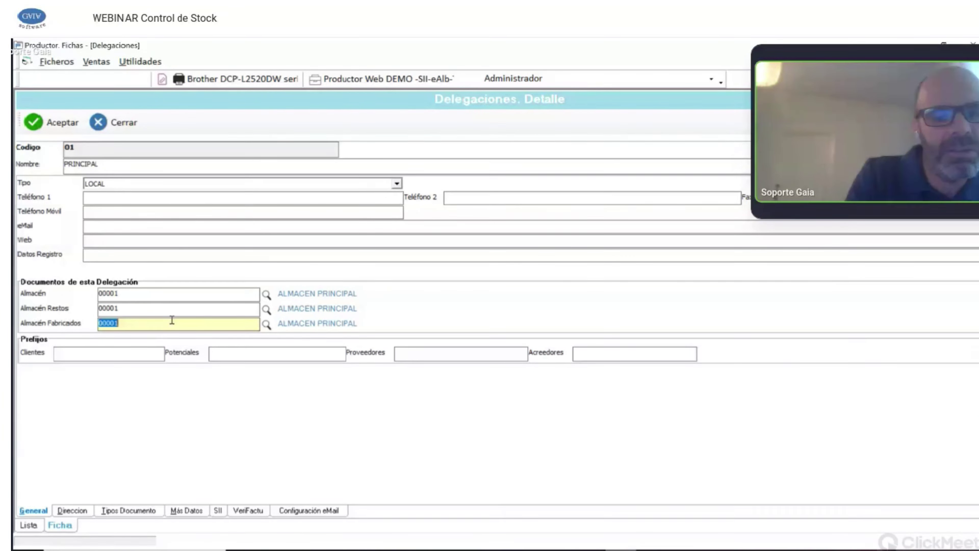
click(159, 294)
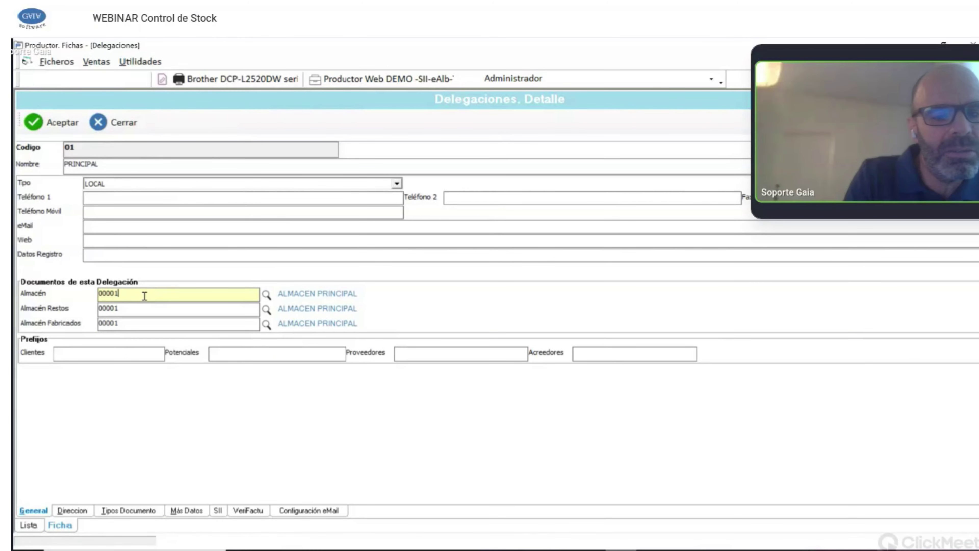
click(127, 309)
click(129, 308)
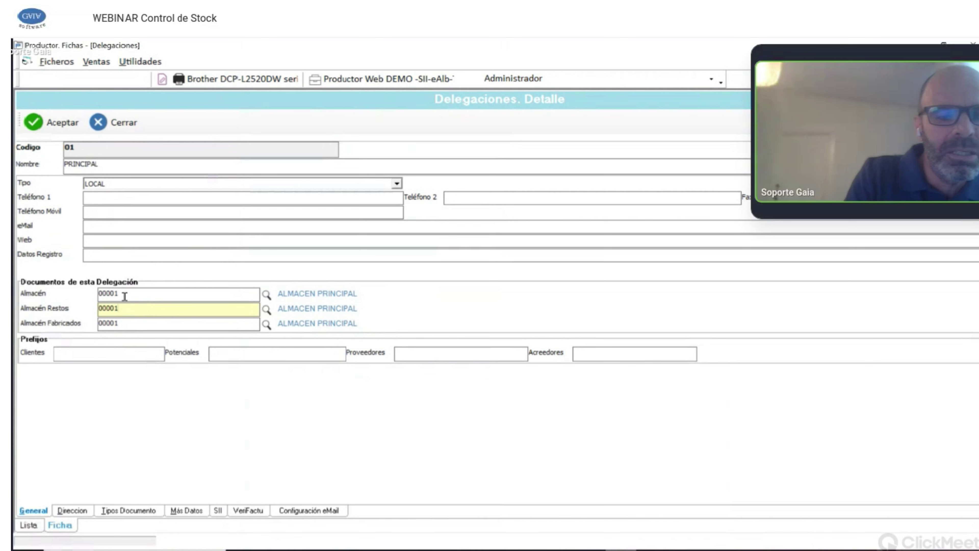
click(148, 325)
click(148, 326)
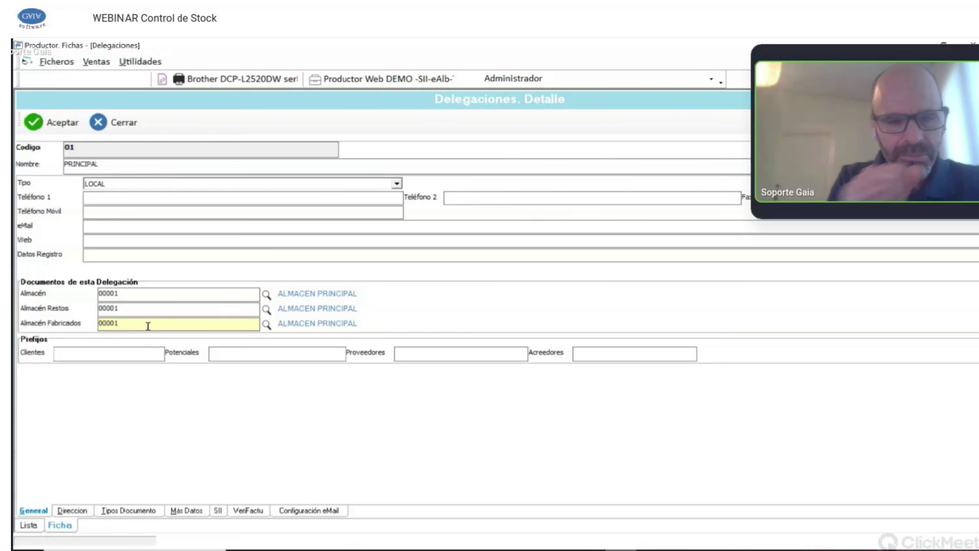
click(167, 294)
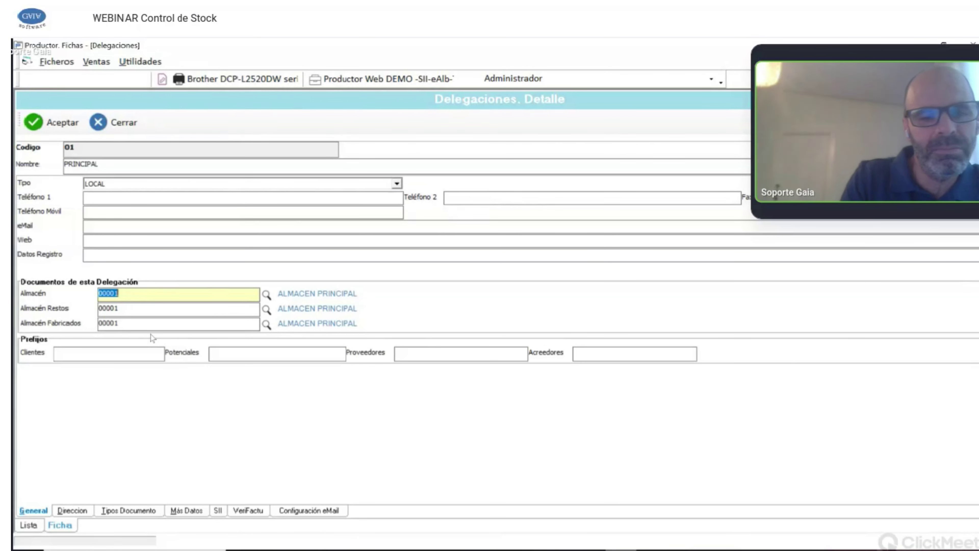
click(149, 310)
click(145, 320)
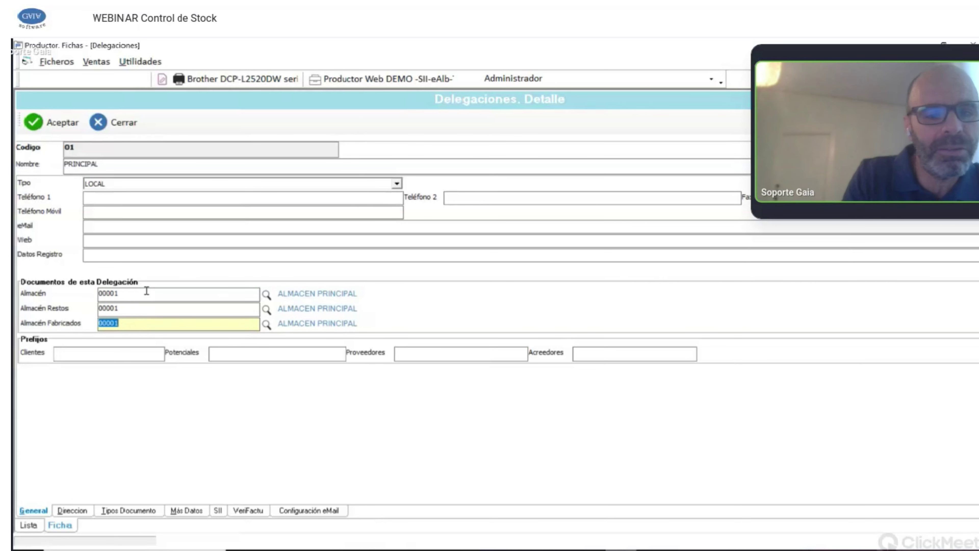
key(Escape)
key(Return)
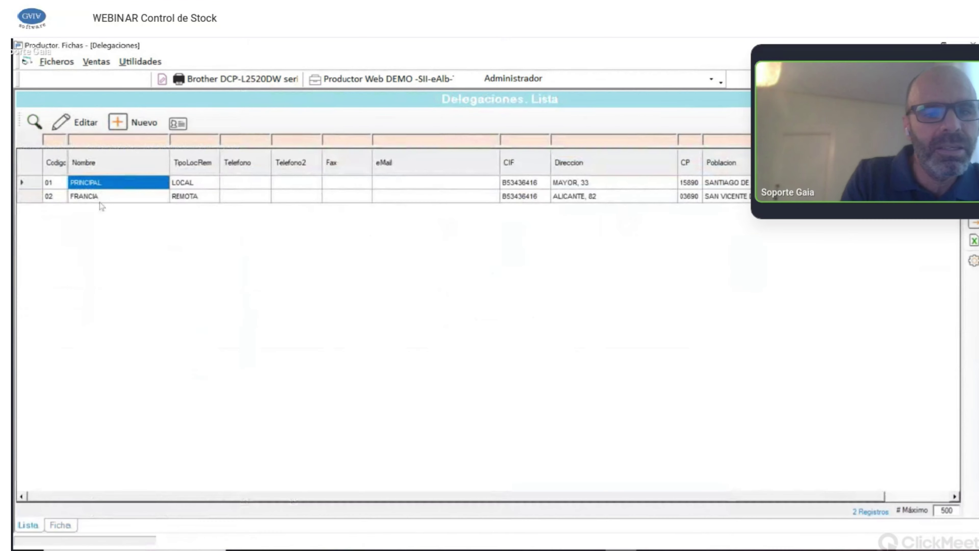
Open the FRANCIA delegation record, review its three assigned document warehouses, and close the delegations.
click(101, 197)
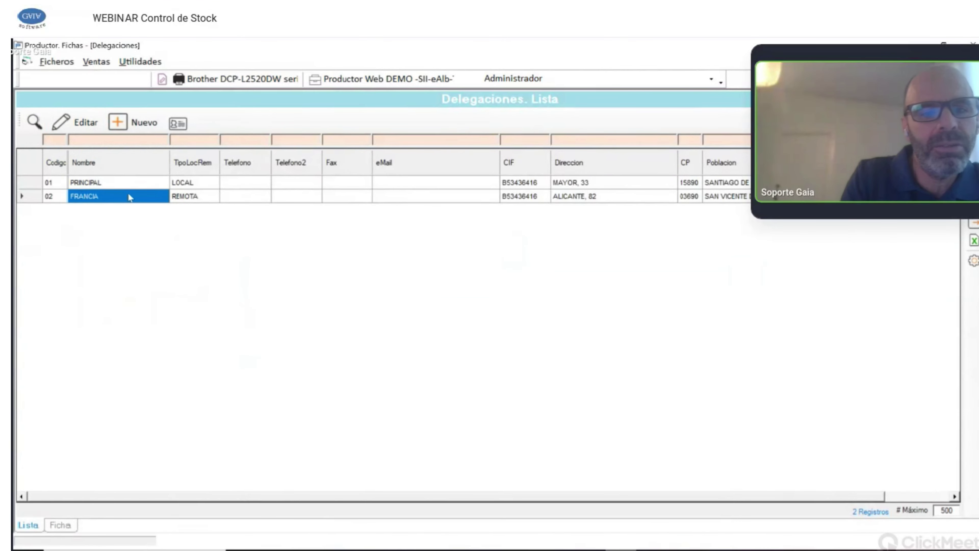
click(94, 128)
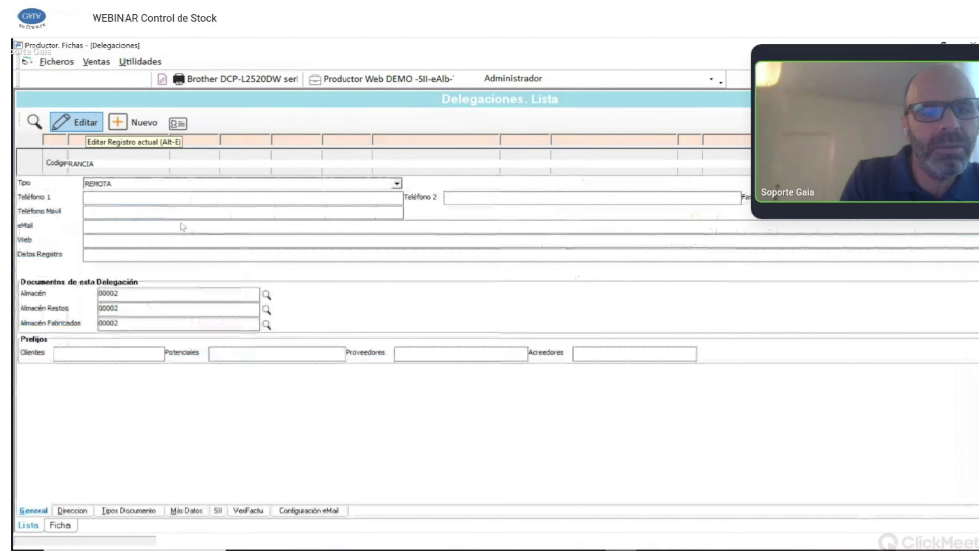
click(137, 293)
click(137, 308)
click(137, 323)
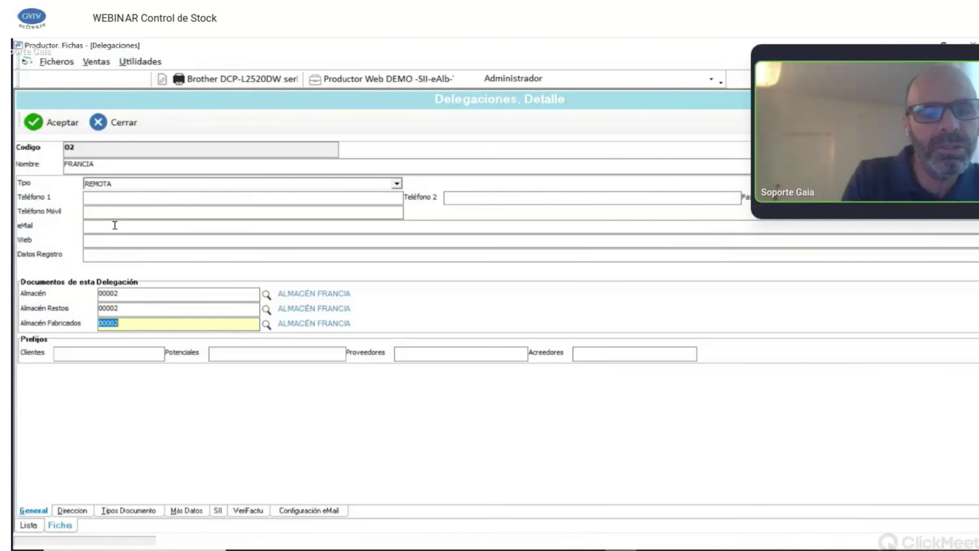
click(153, 294)
click(149, 292)
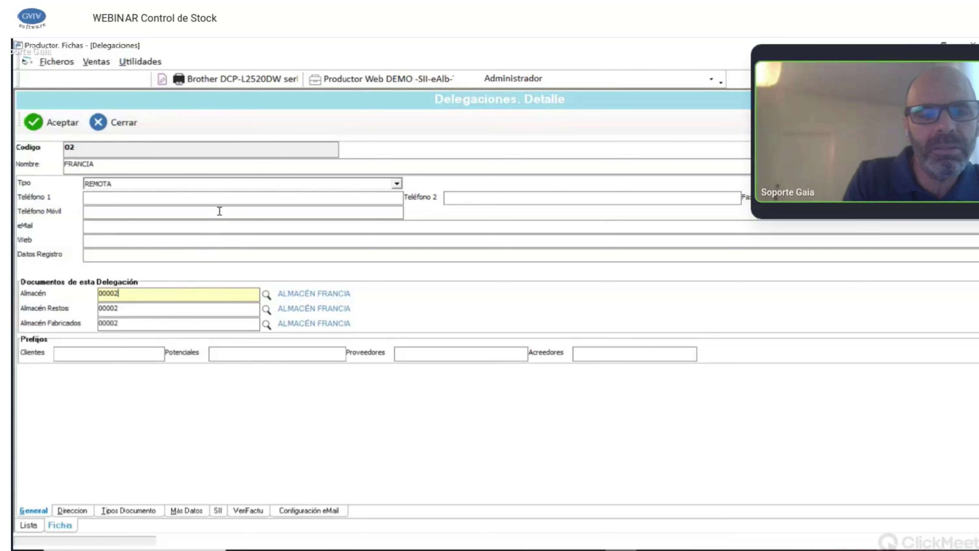
click(99, 122)
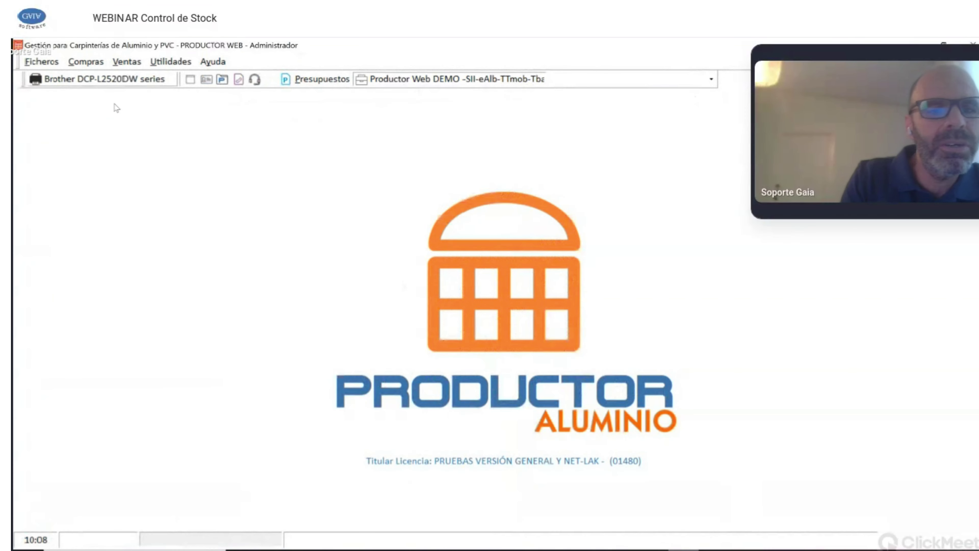
Open the program configuration at its Stock settings.
click(54, 63)
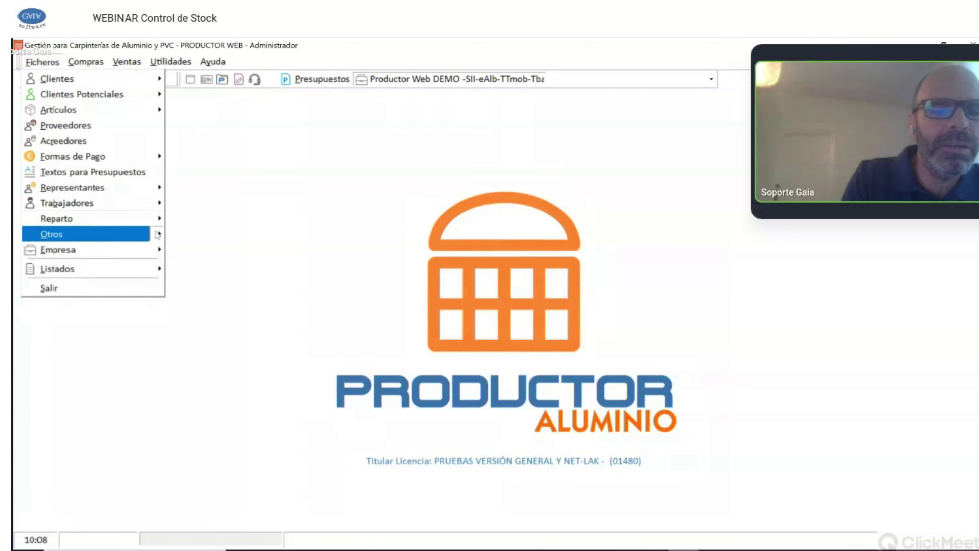
mouse_move(115, 233)
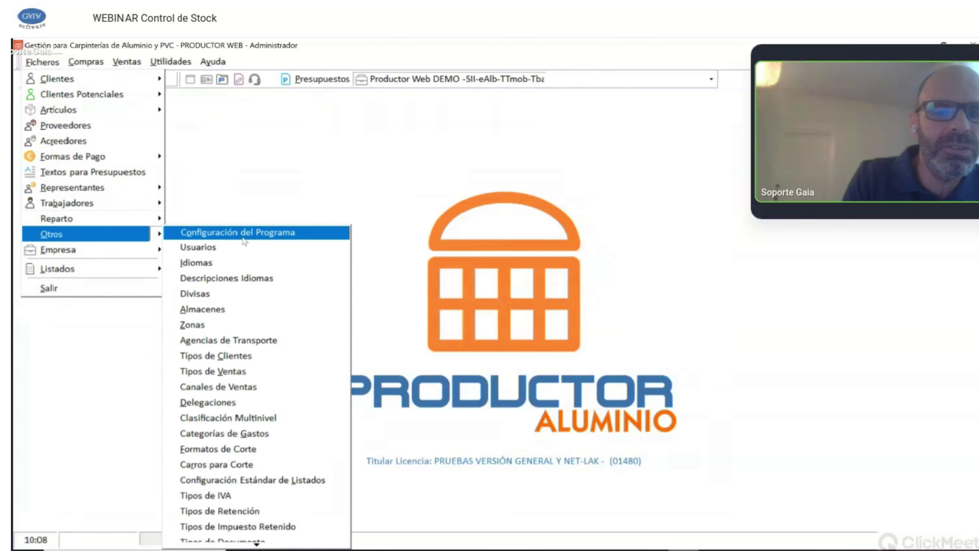
click(243, 238)
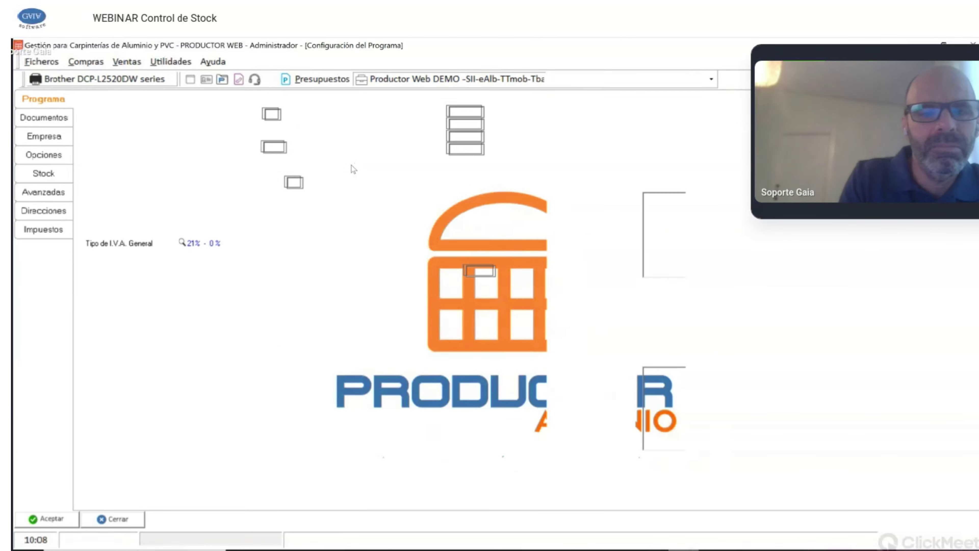
click(43, 174)
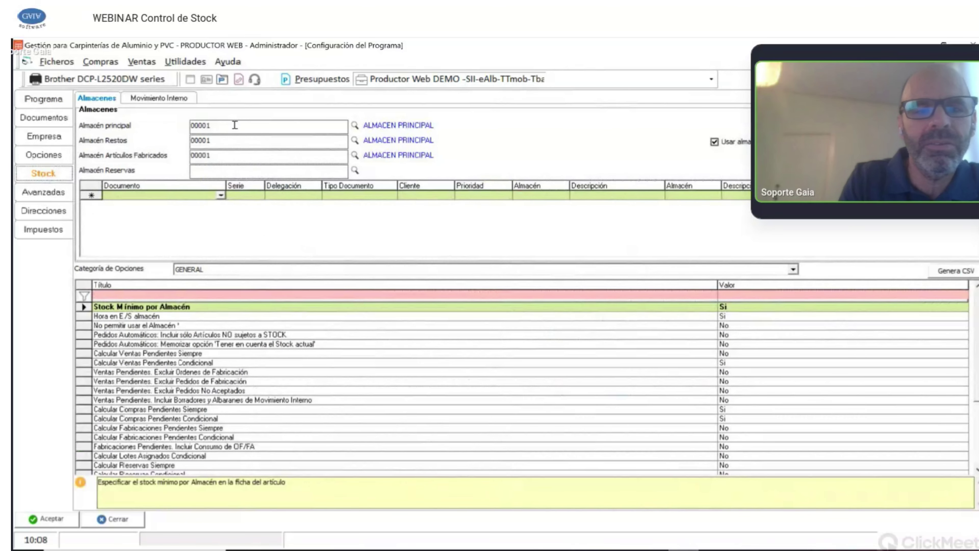
Review the default main, remnants and manufactured-articles warehouses in the stock configuration.
key(Tab)
key(Tab)
key(Tab)
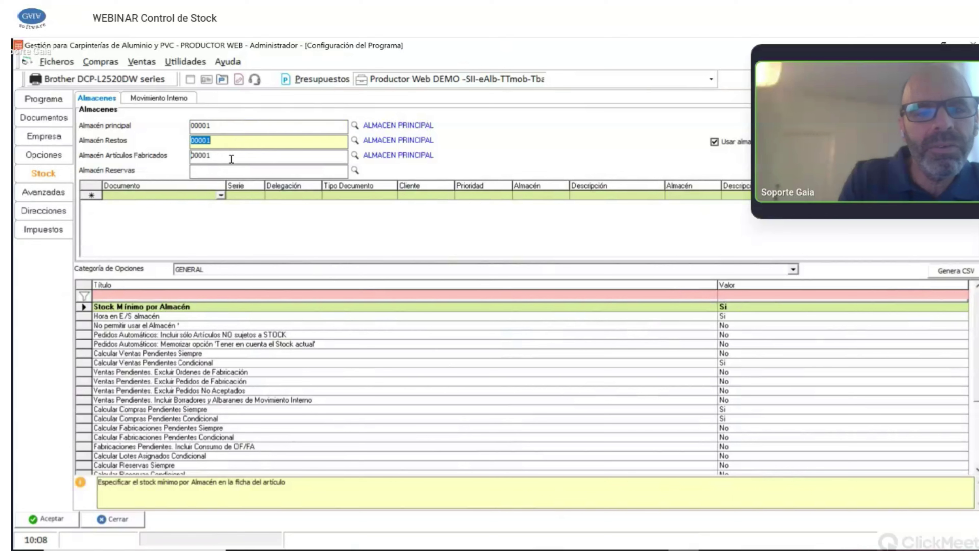
click(232, 131)
click(234, 146)
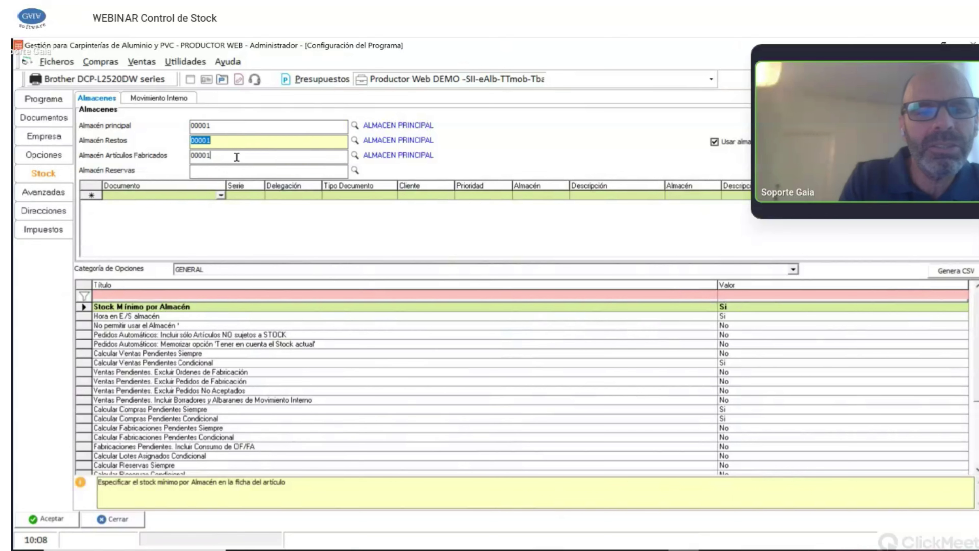
click(237, 158)
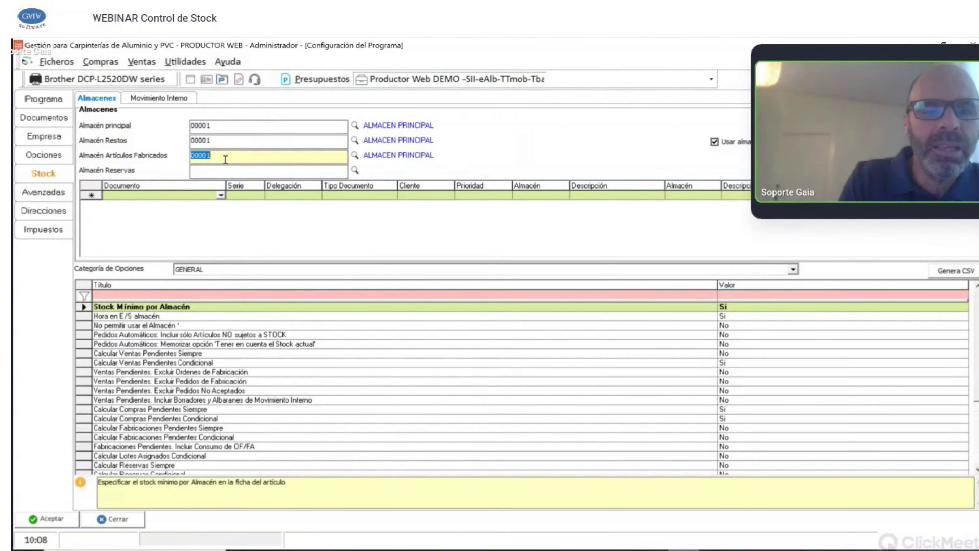
Examine the document types that can be chosen for a new rule in the warehouse assignment table.
click(189, 198)
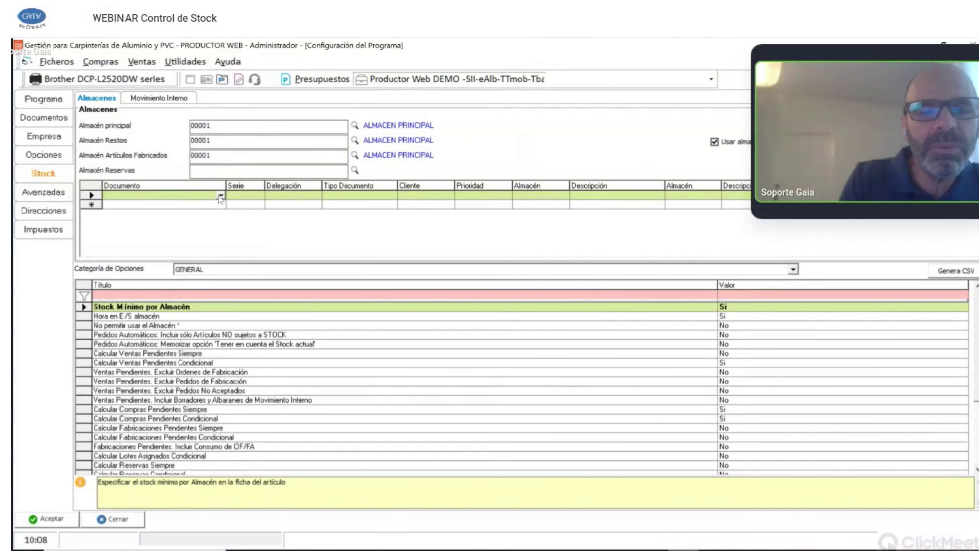
click(220, 195)
click(221, 205)
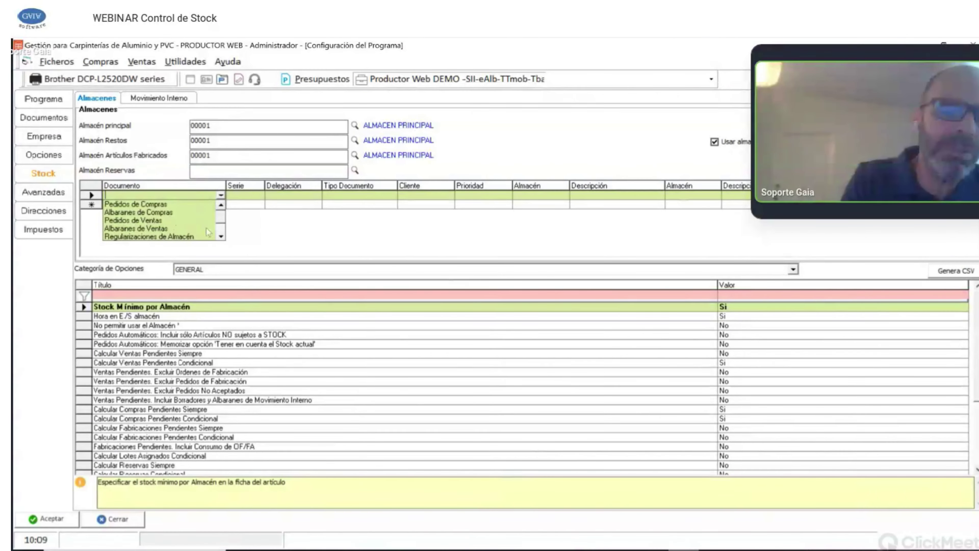
click(221, 237)
click(221, 237)
click(222, 236)
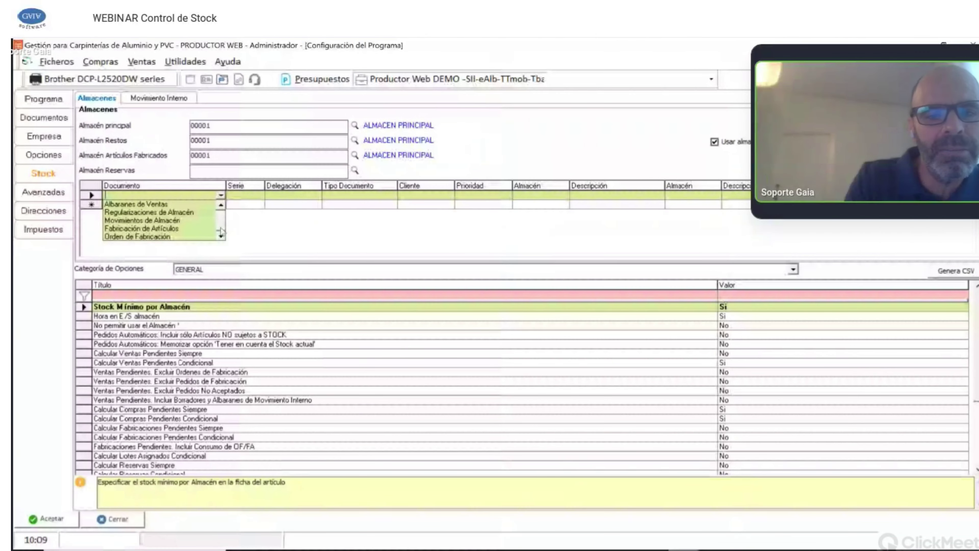
scroll(221, 231, up, 1)
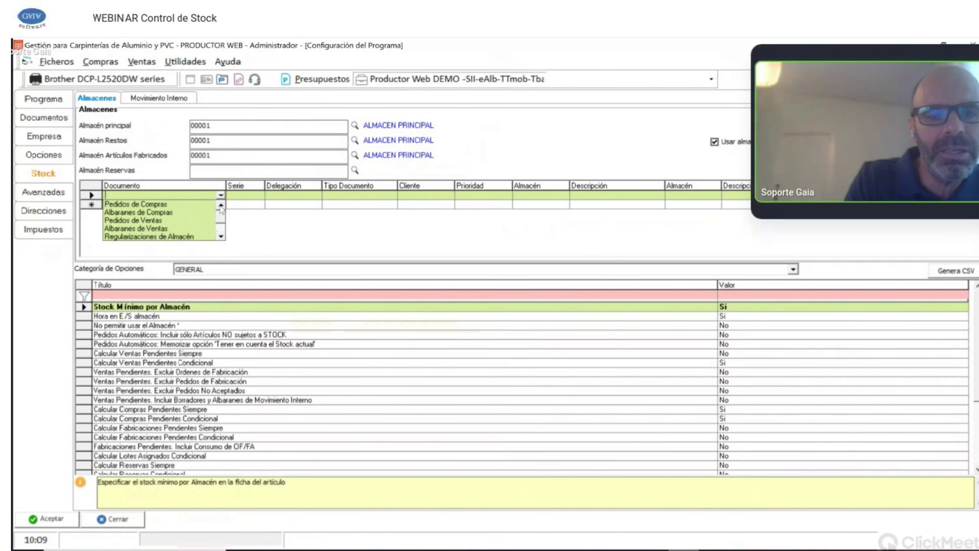
Examine the series, document type and client criteria of the empty warehouse assignment rule.
click(242, 195)
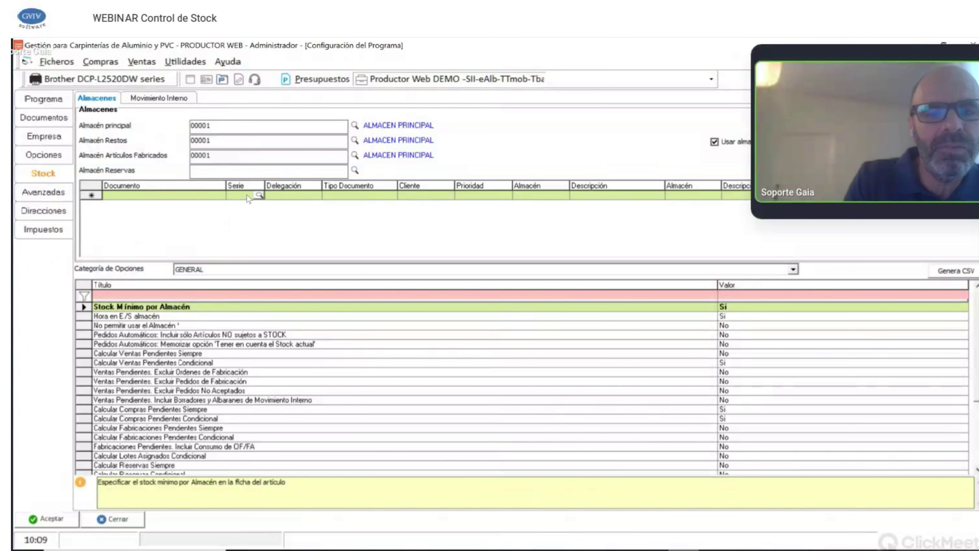
click(347, 195)
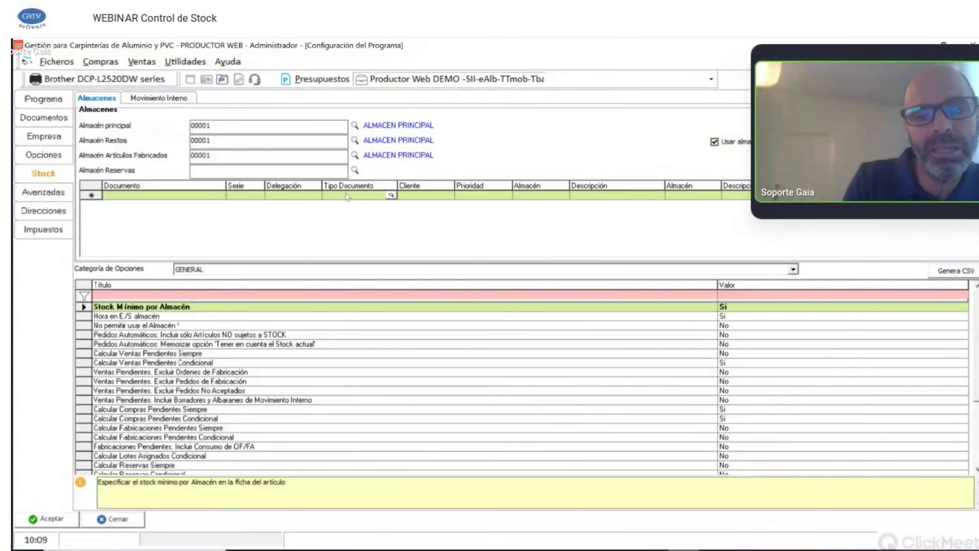
click(418, 195)
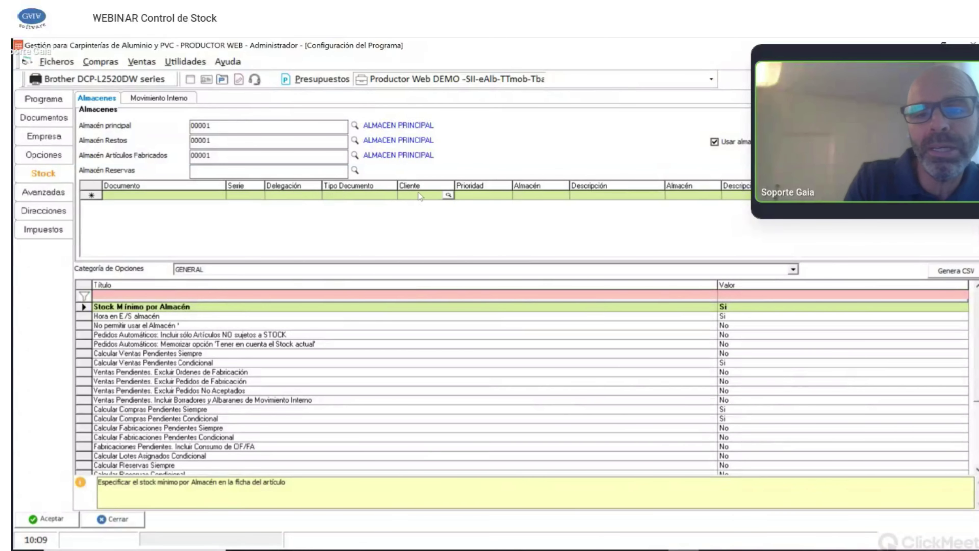